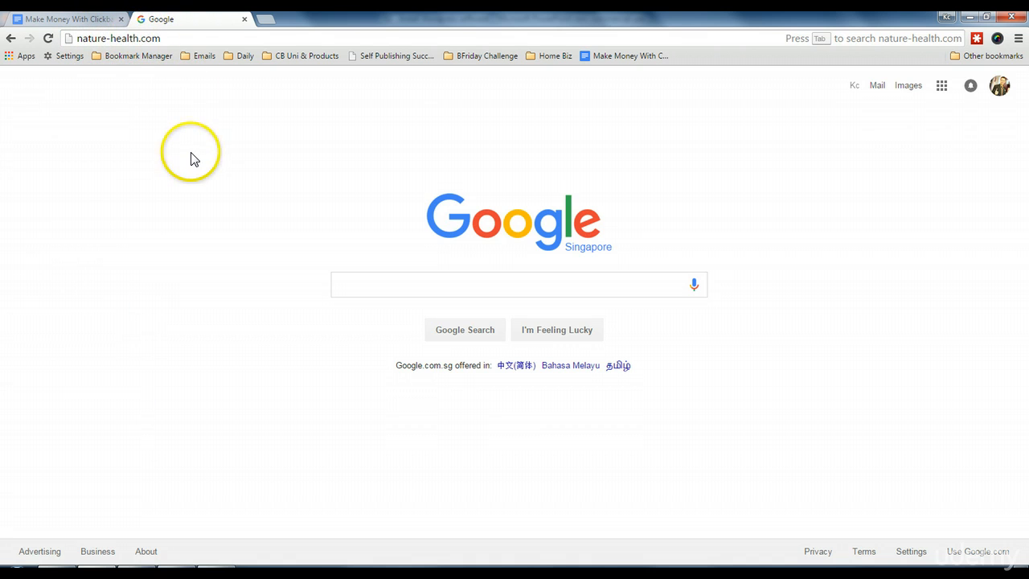
- Load the cPanel login page at nature-health.com/cpanel
type("/cpanel")
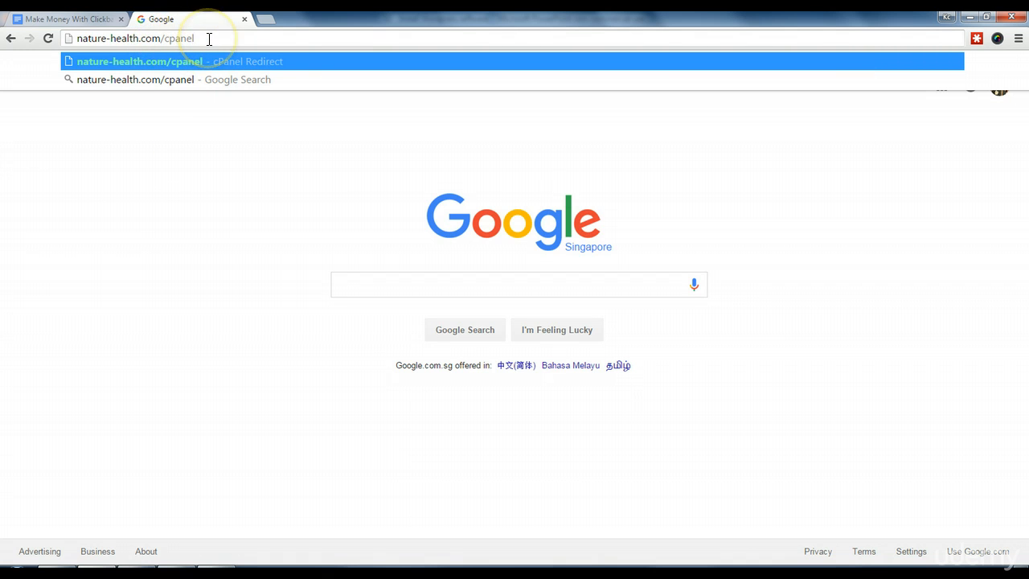
key("Return")
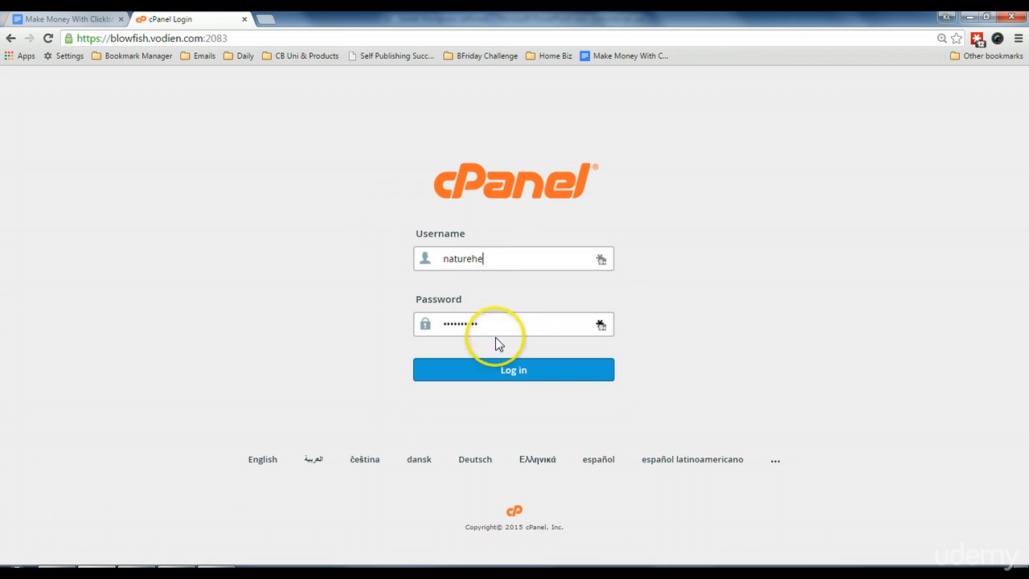
- Log in to cPanel with the prefilled account credentials
left_click(504, 370)
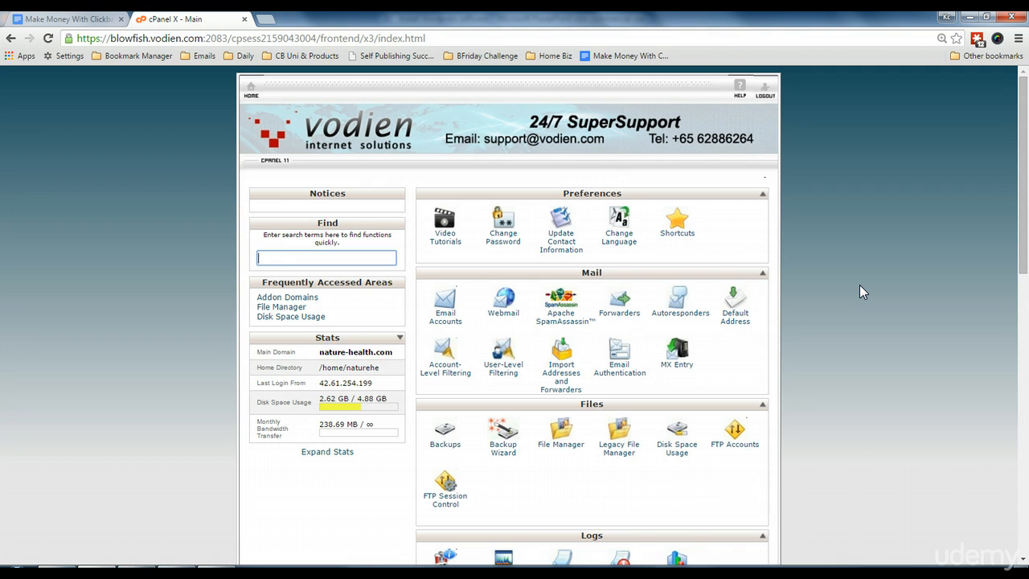
- Zoom the cPanel home page to 125% and open Softaculous under Software and Services
scroll(859, 285, "down", 3)
scroll(859, 285, "down", 6)
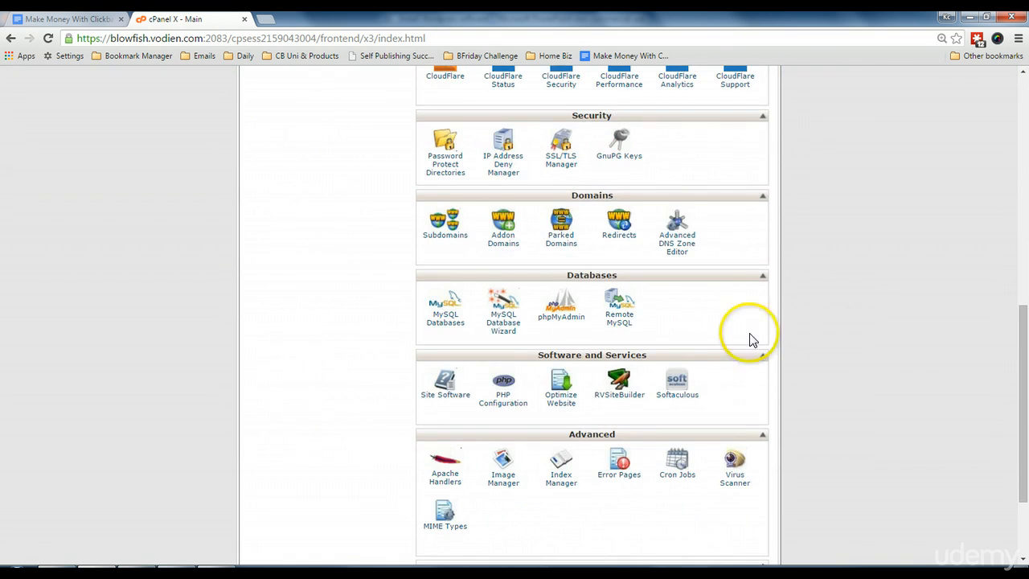
scroll(707, 346, "down", 1)
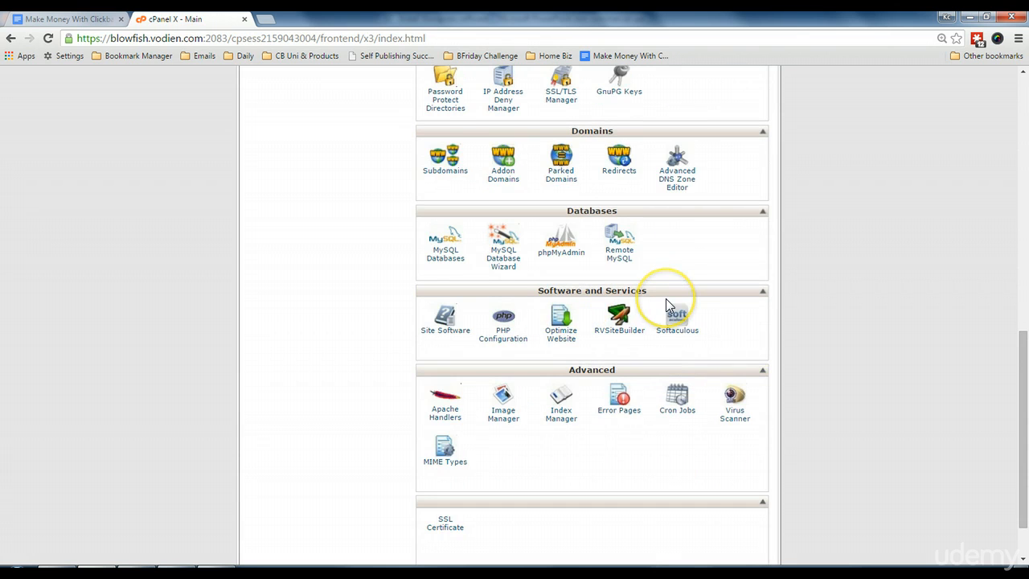
key("ctrl+plus")
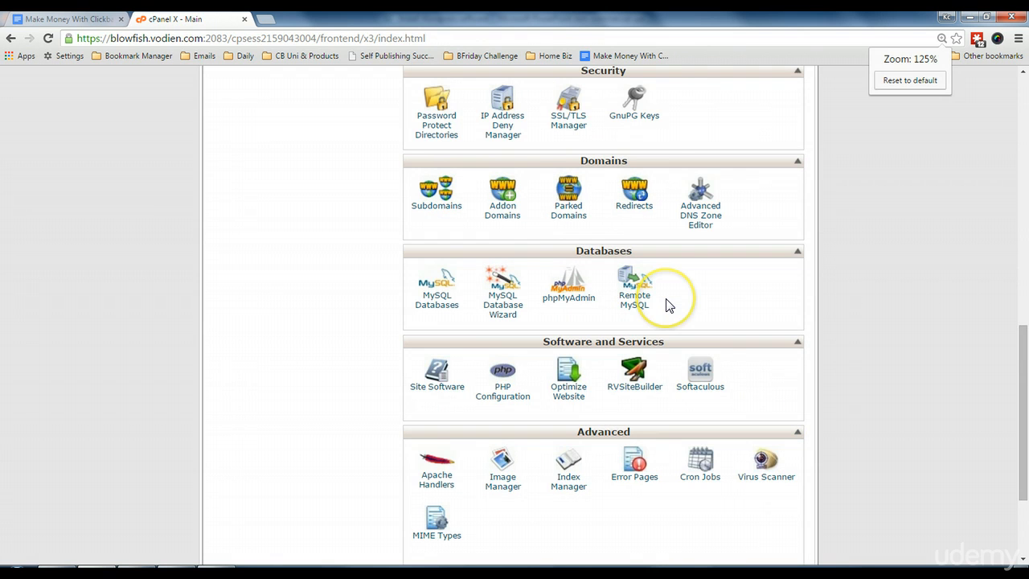
scroll(675, 281, "down", 2)
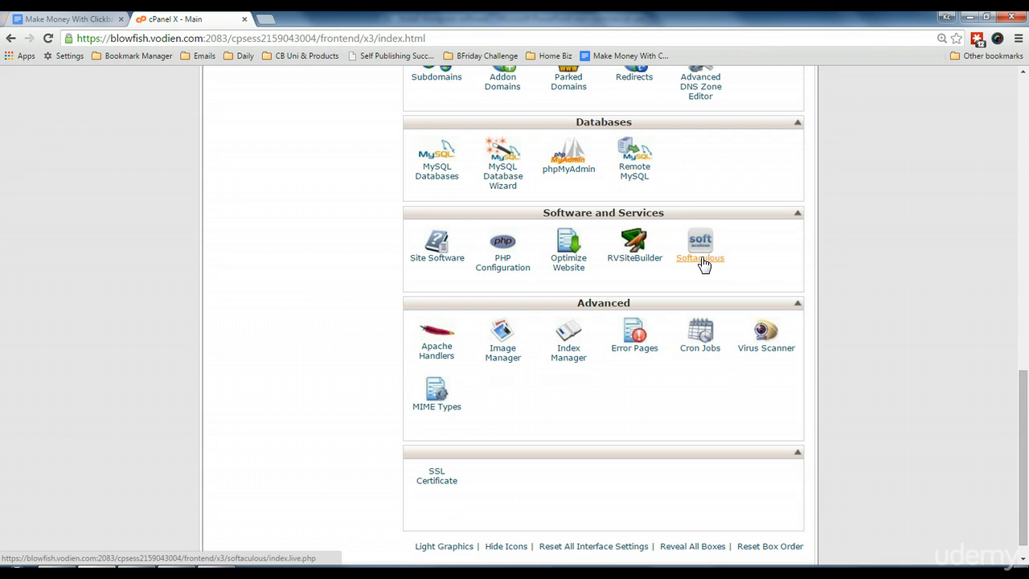
left_click(701, 264)
- Start a WordPress install from Softaculous's script list
left_click(699, 260)
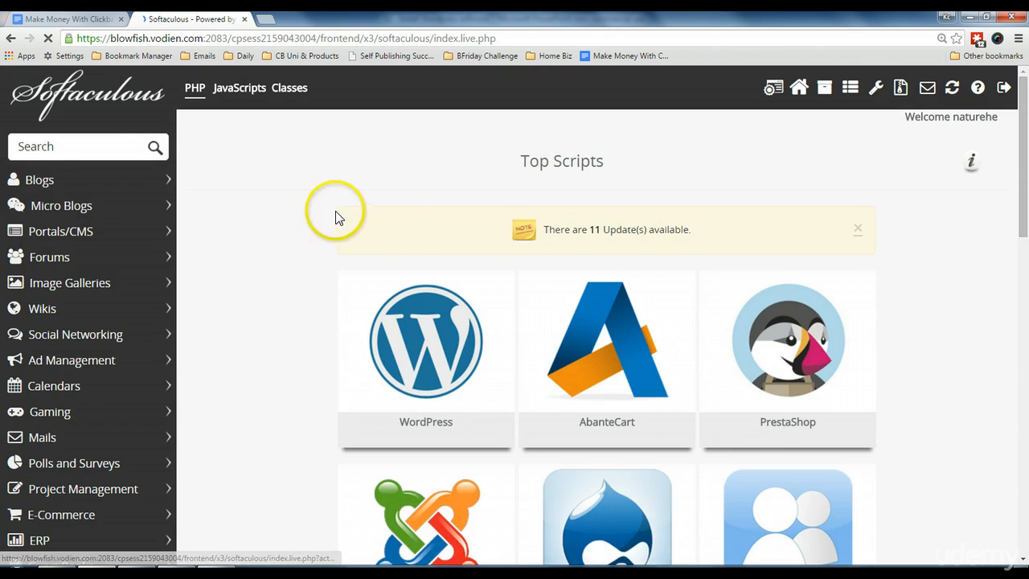
scroll(275, 202, "down", 1)
mouse_move(442, 294)
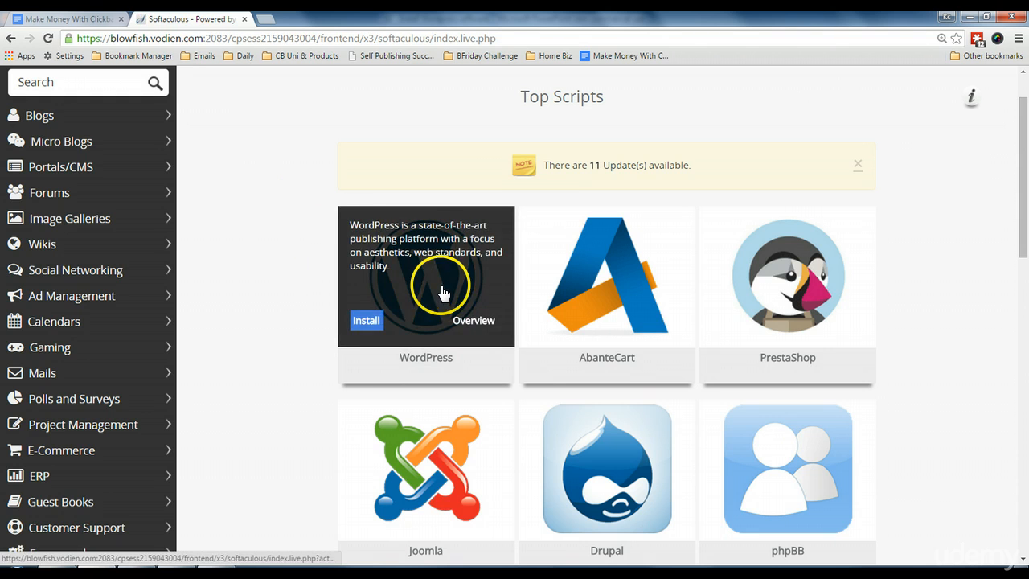
left_click(372, 322)
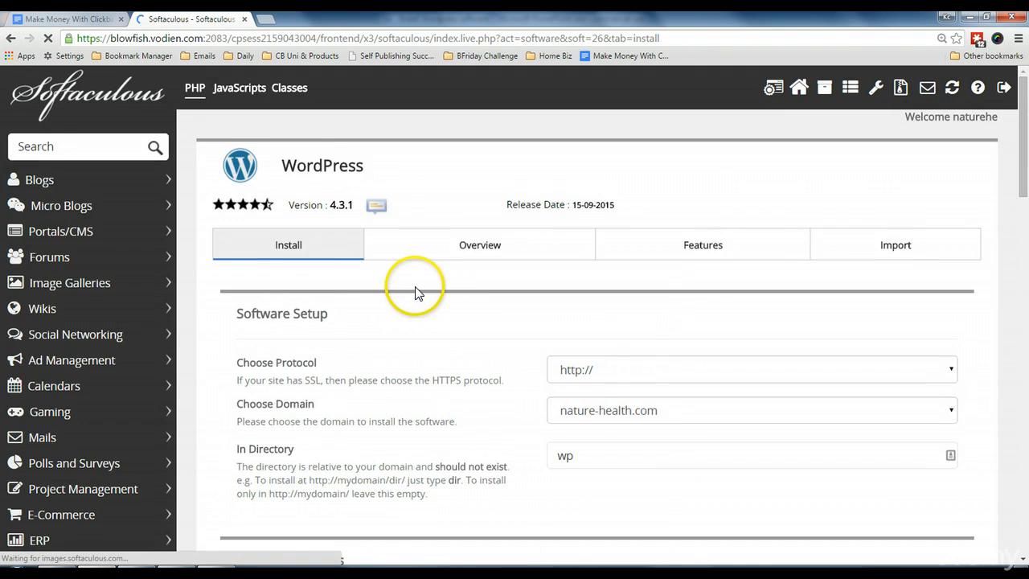
- Choose singaporewordpress.com as the domain and keep the install directory as wp
scroll(418, 292, "down", 2)
scroll(641, 281, "down", 1)
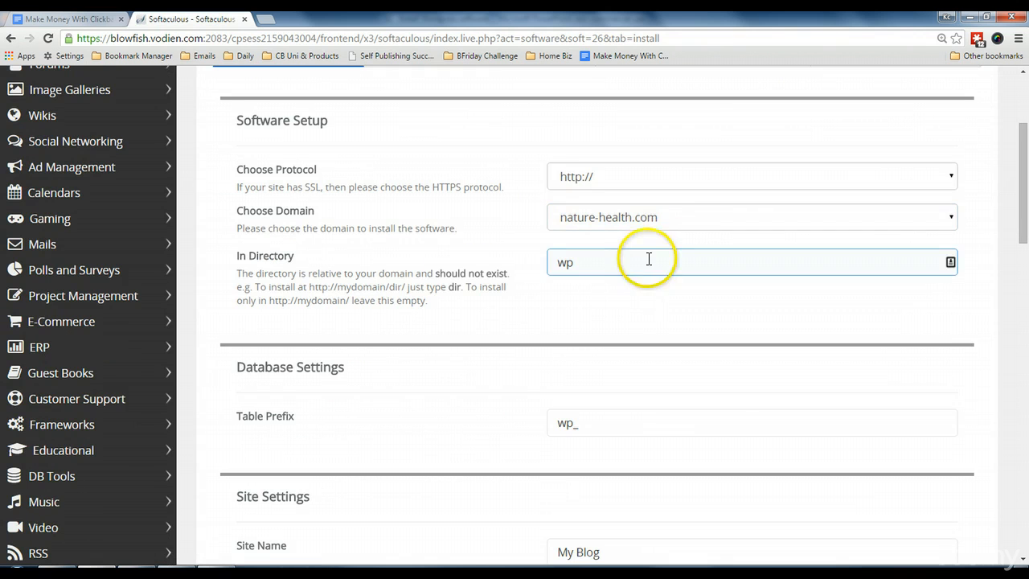
left_click(673, 220)
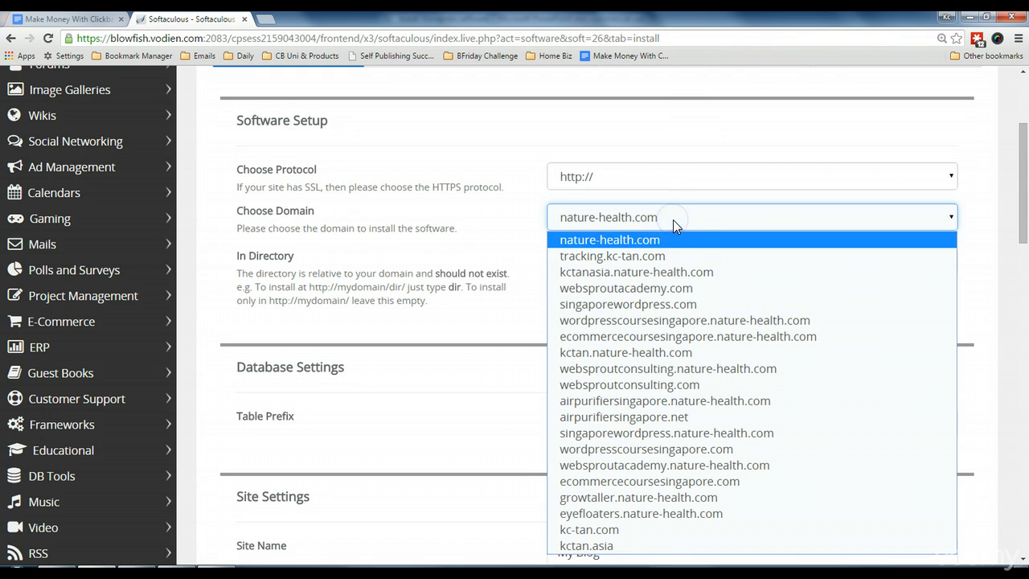
left_click(631, 304)
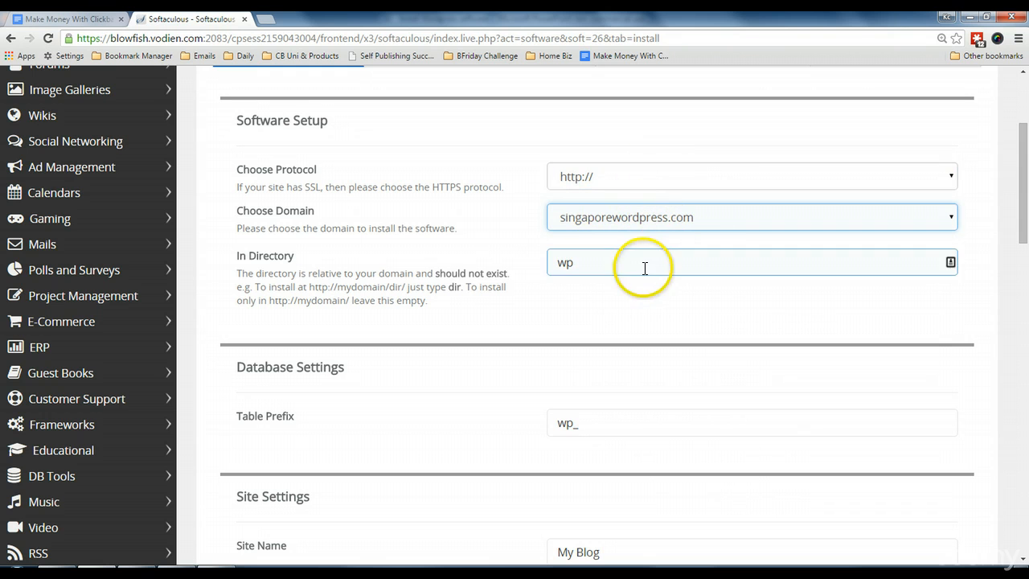
left_click(593, 291)
scroll(515, 269, "down", 1)
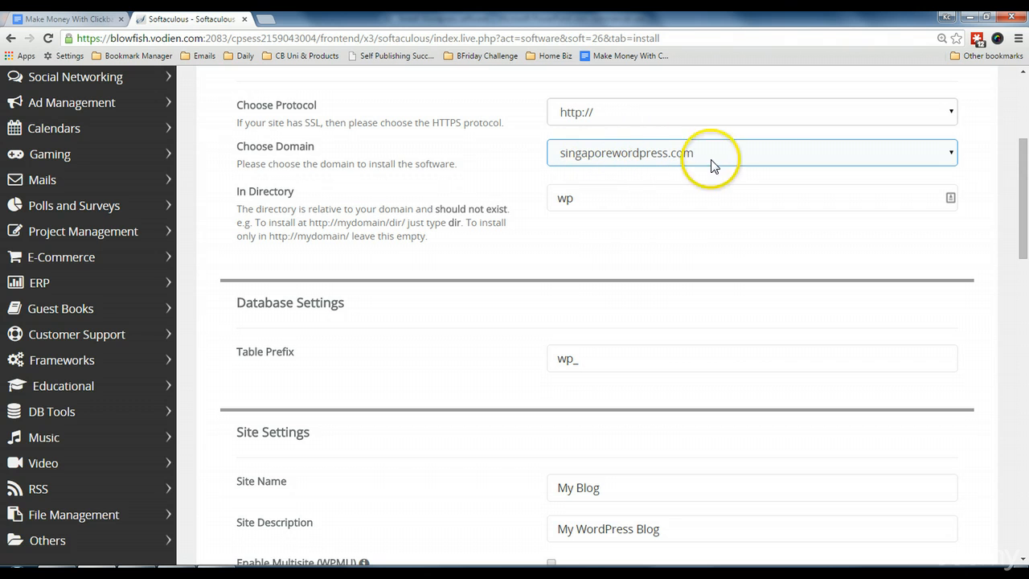
left_click(584, 202)
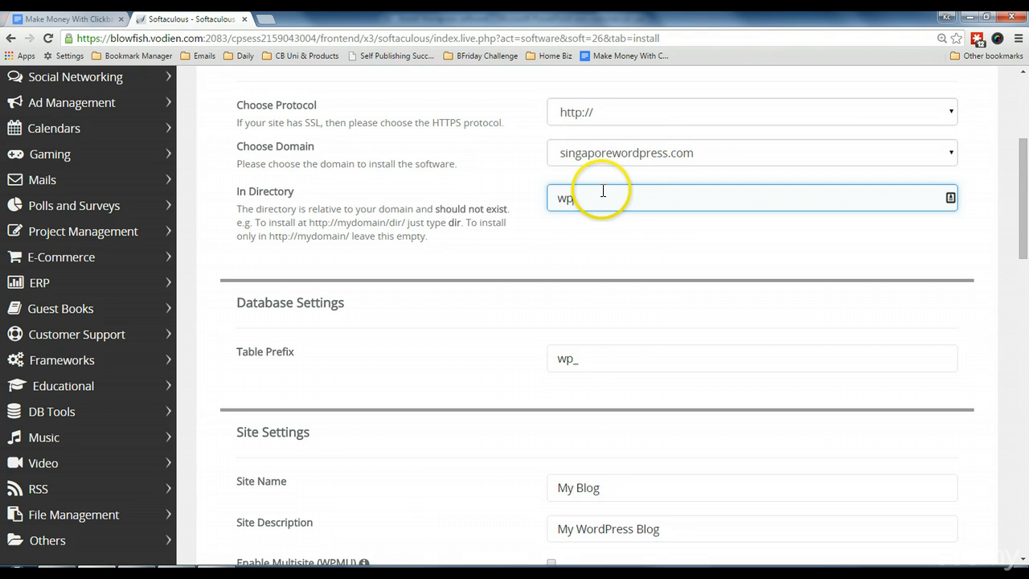
- Review the wp directory, database table prefix, site name and site description fields
left_click(604, 239)
left_click(570, 197)
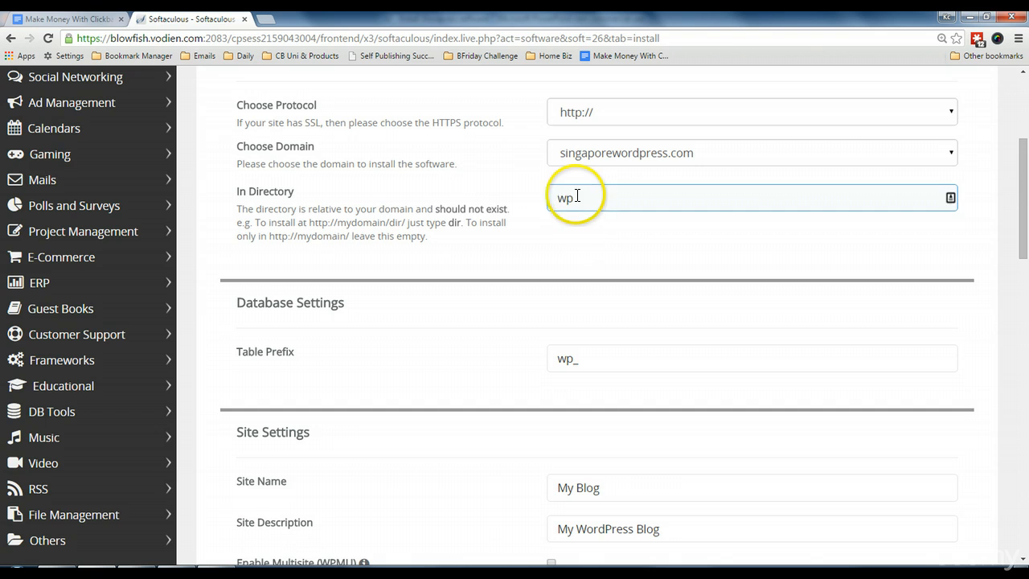
left_click(626, 240)
scroll(631, 246, "down", 1)
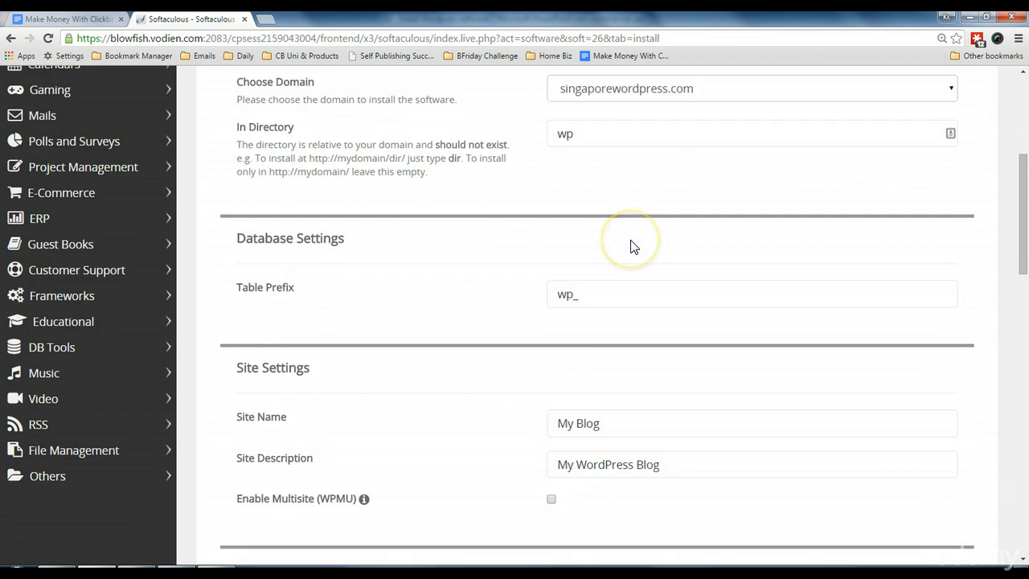
scroll(631, 246, "down", 2)
left_click(632, 171)
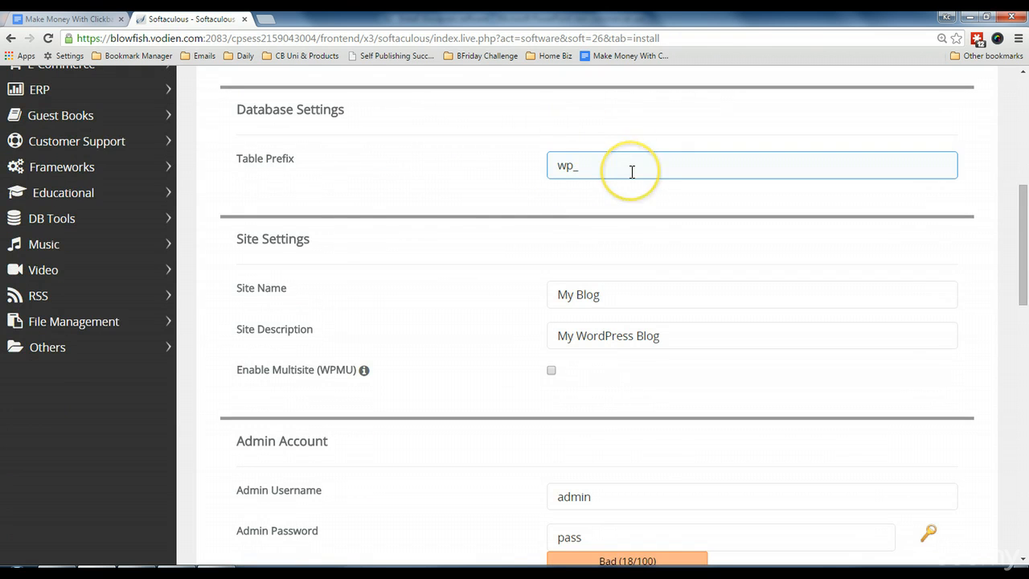
scroll(632, 171, "down", 2)
left_click(624, 169)
left_click(657, 210)
scroll(632, 222, "down", 3)
- Select the Admin Username and Admin Password fields for editing
left_click(627, 221)
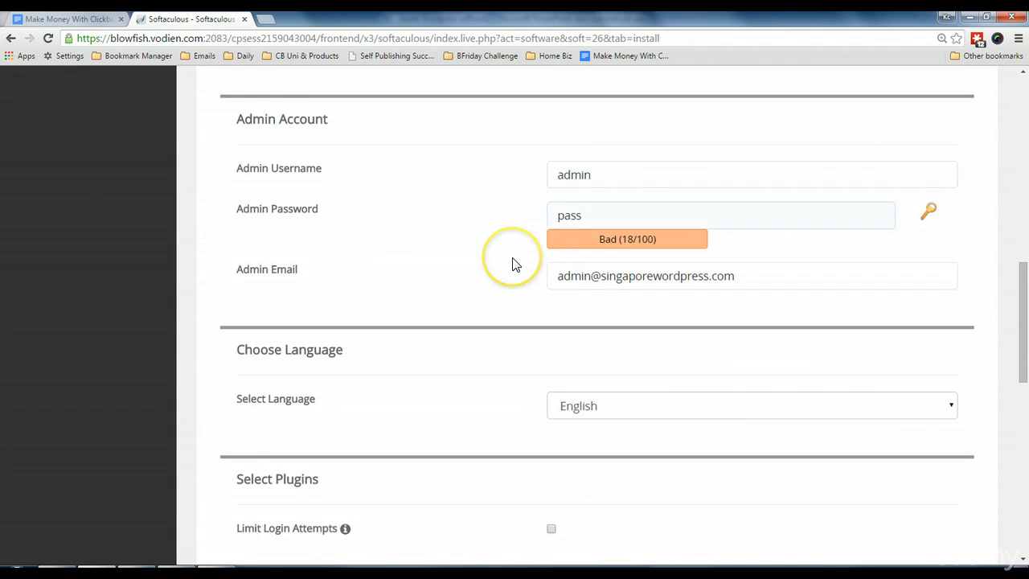
scroll(515, 257, "down", 1)
scroll(516, 233, "up", 1)
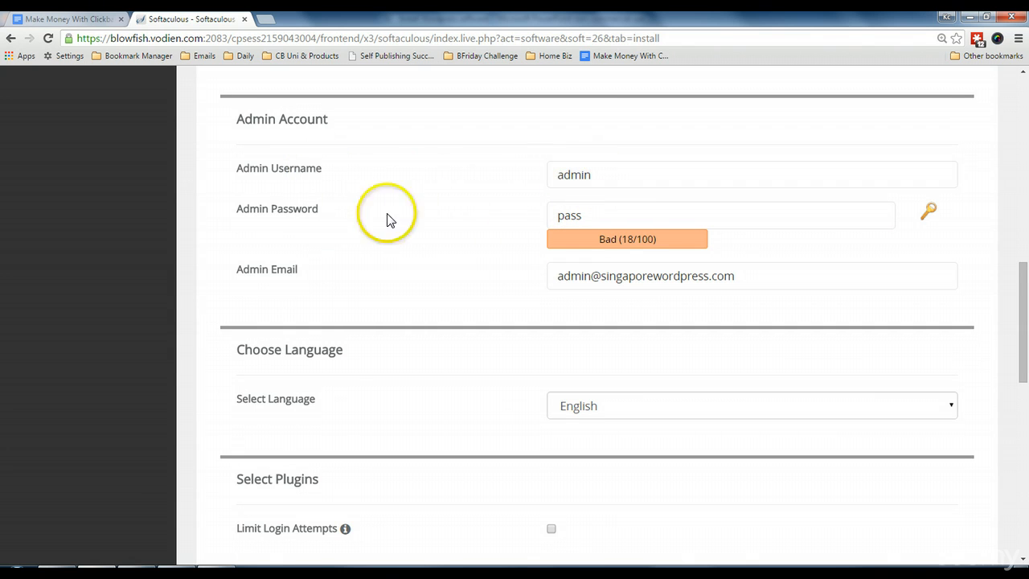
left_click(567, 215)
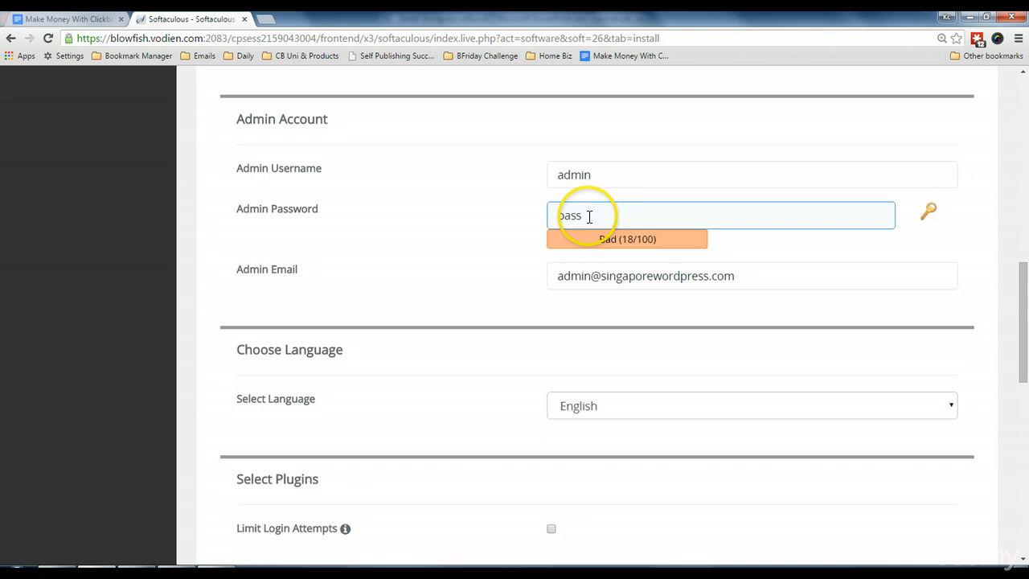
scroll(588, 216, "up", 1)
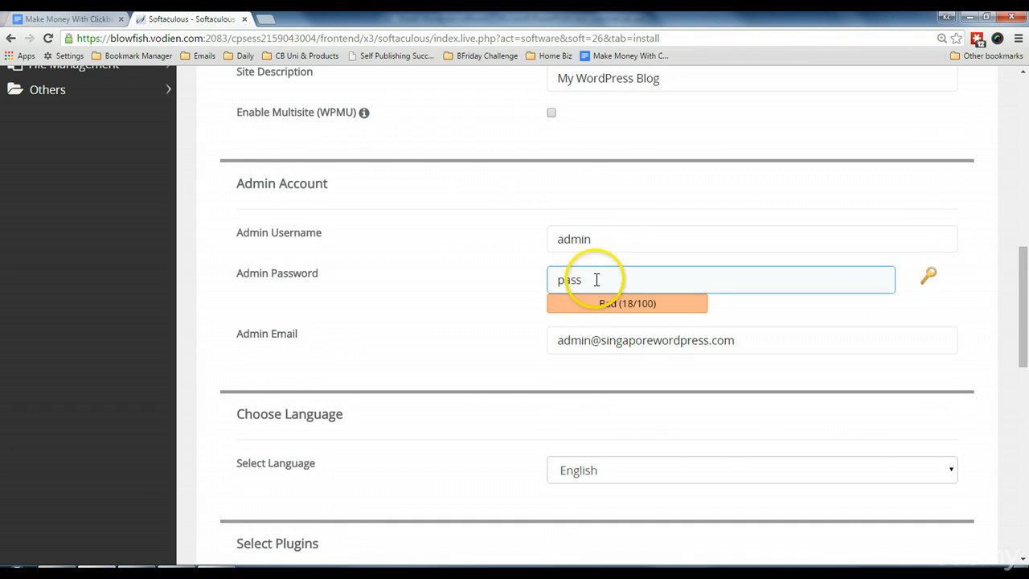
left_click(303, 233)
left_click(306, 277)
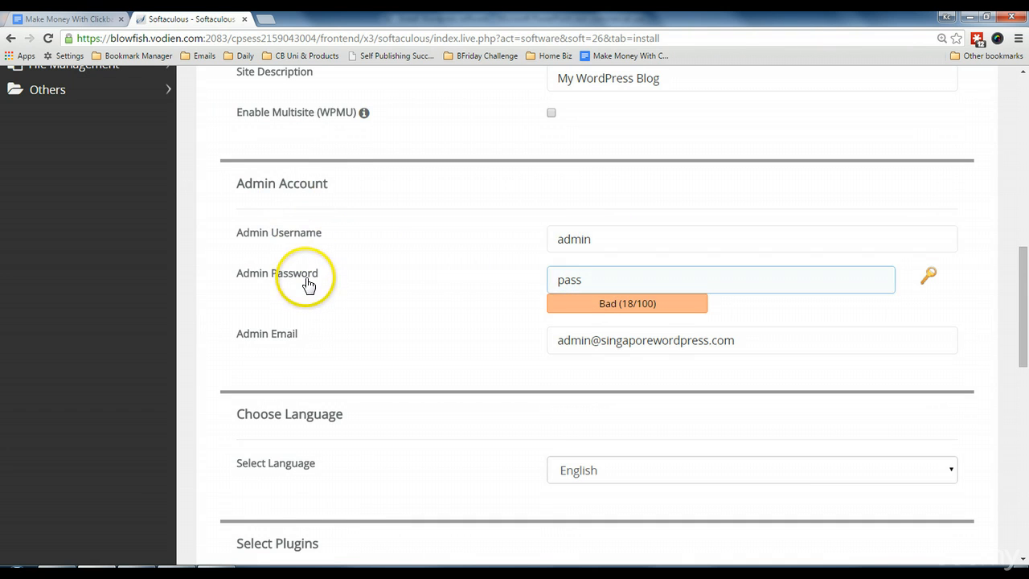
left_click(423, 270)
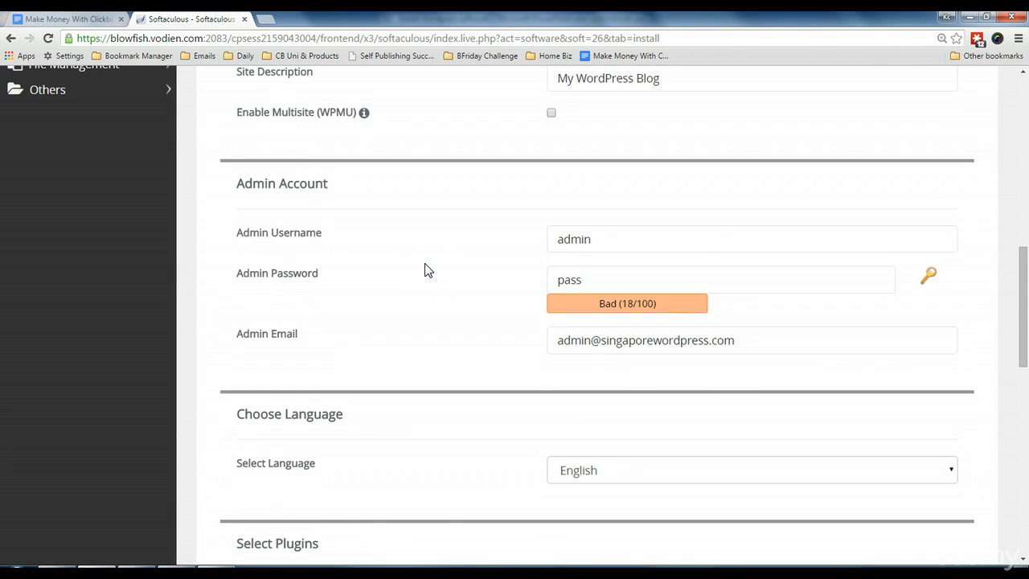
scroll(451, 245, "down", 1)
left_click_drag(591, 174, 534, 178)
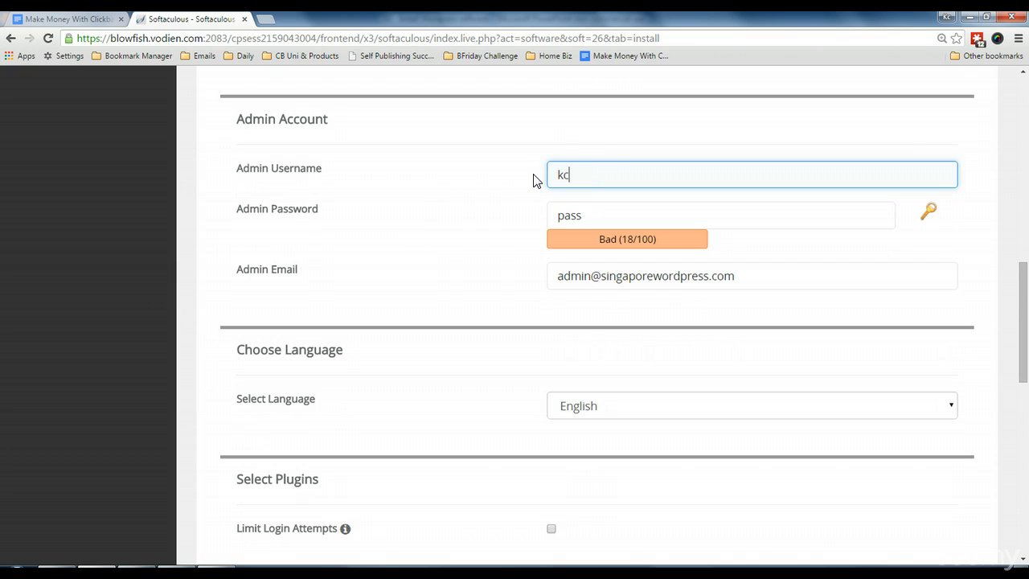
- Replace the default admin password with your own password and scroll to Install
left_click(602, 218)
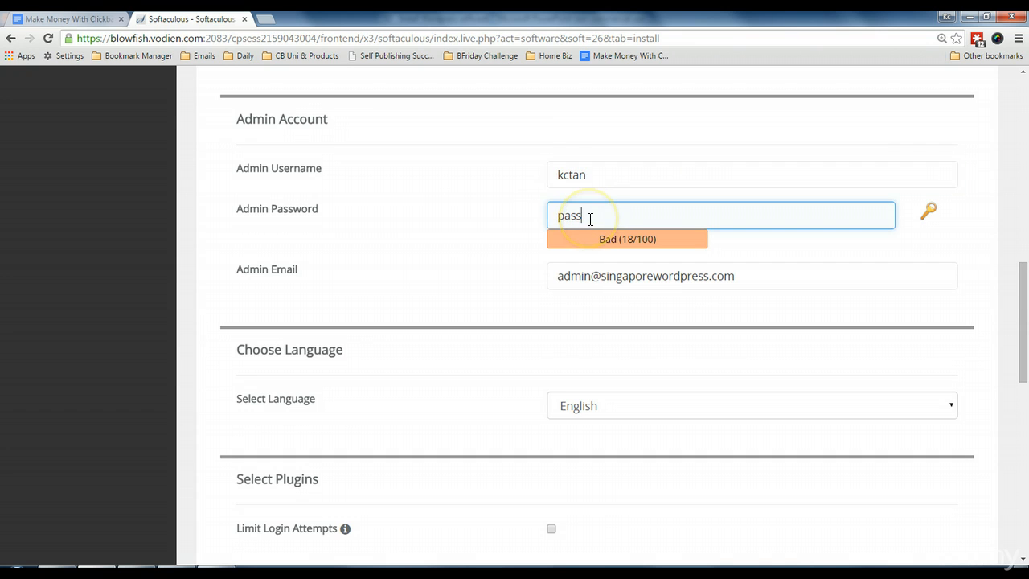
left_click(590, 218)
key("BackSpace")
key("BackSpace")
key("BackSpace")
key("BackSpace")
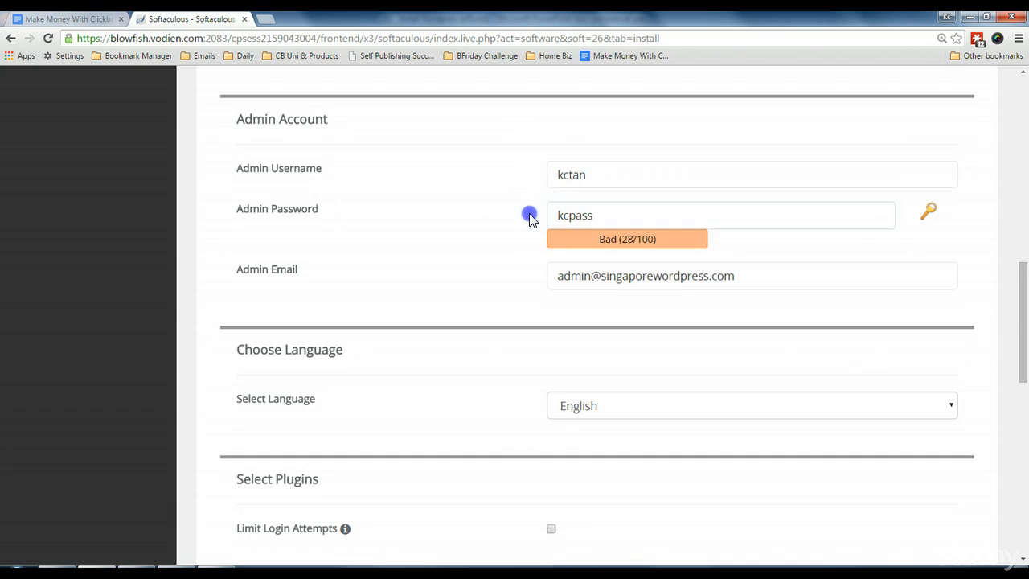
left_click(516, 220)
scroll(507, 217, "down", 2)
scroll(508, 202, "up", 2)
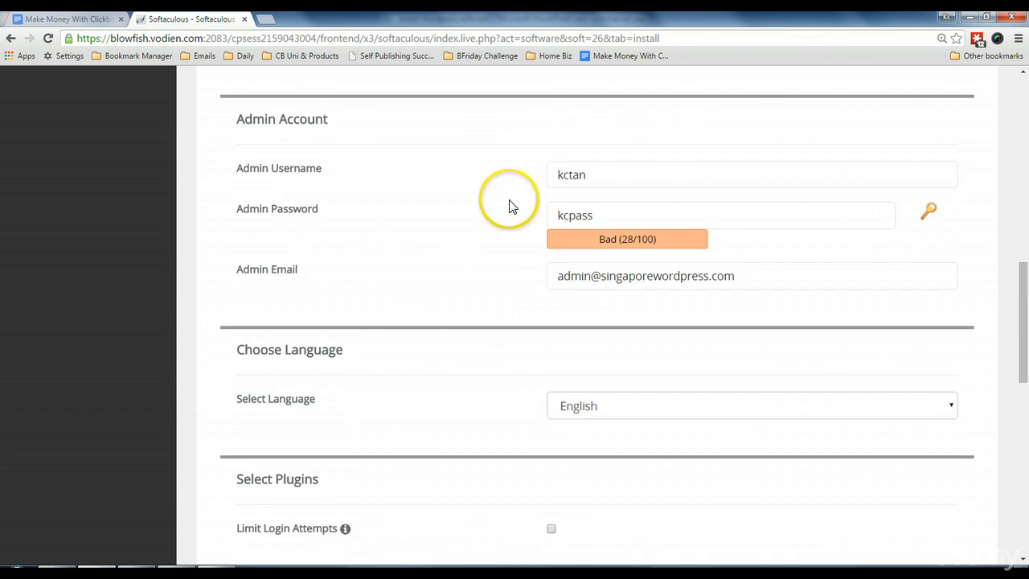
scroll(519, 222, "down", 5)
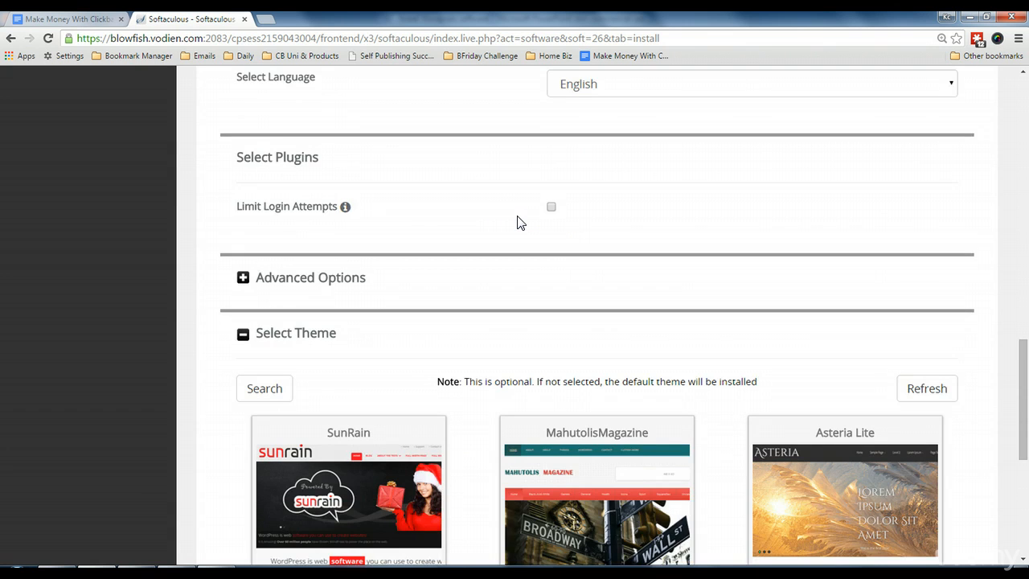
scroll(478, 225, "down", 6)
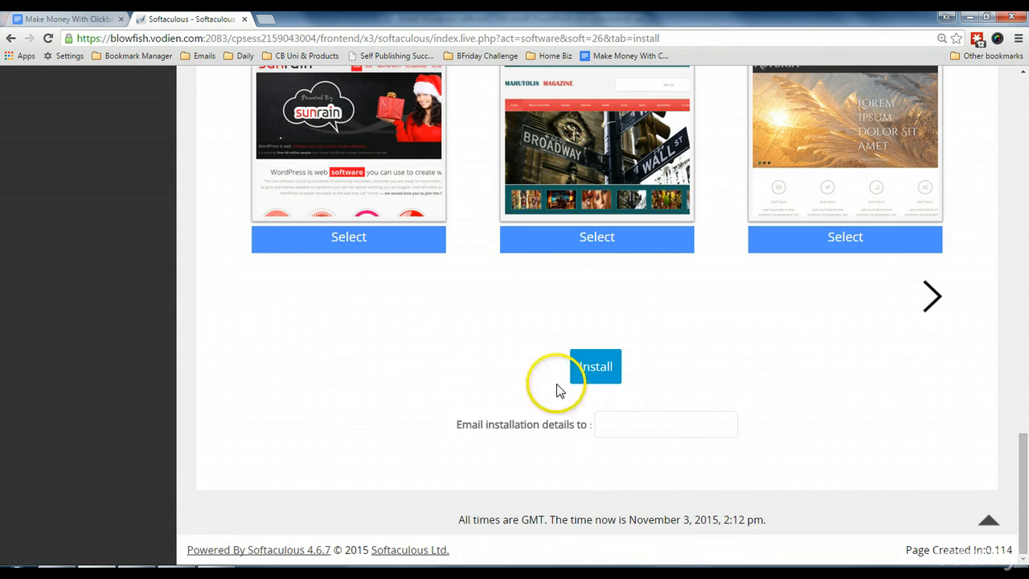
- Install WordPress and open the new singaporewordpress.com/wp site in a new tab
left_click(593, 368)
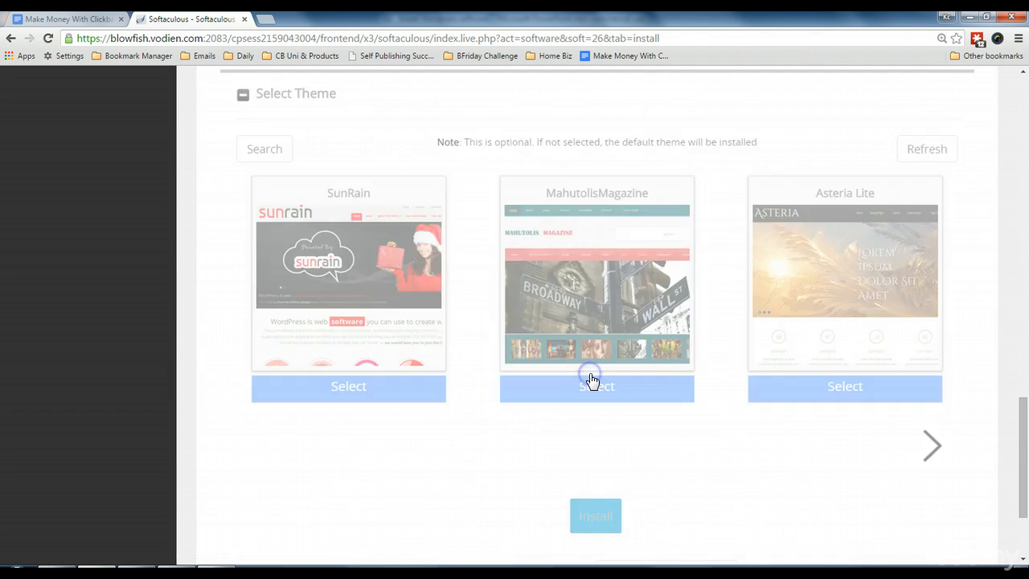
scroll(593, 381, "up", 1)
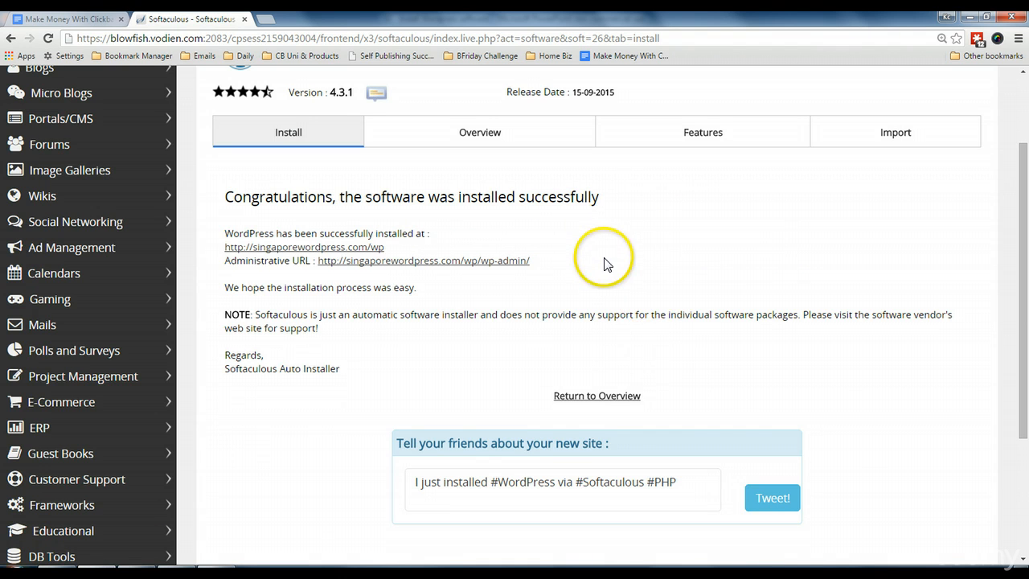
right_click(367, 251)
left_click(398, 255)
- View the new blog's front page showing the Hello world! post
left_click(326, 19)
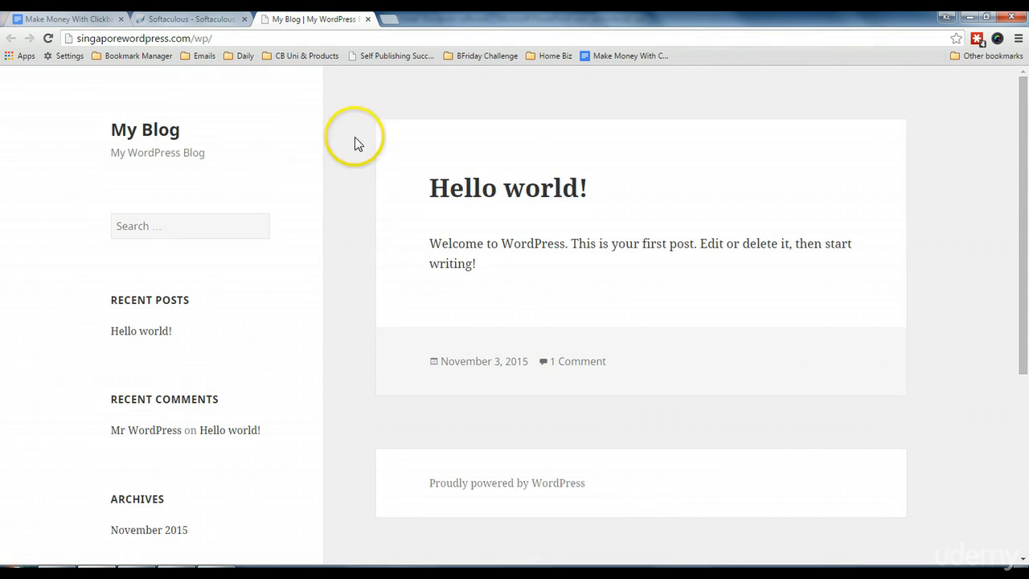
scroll(382, 274, "down", 4)
scroll(378, 272, "up", 4)
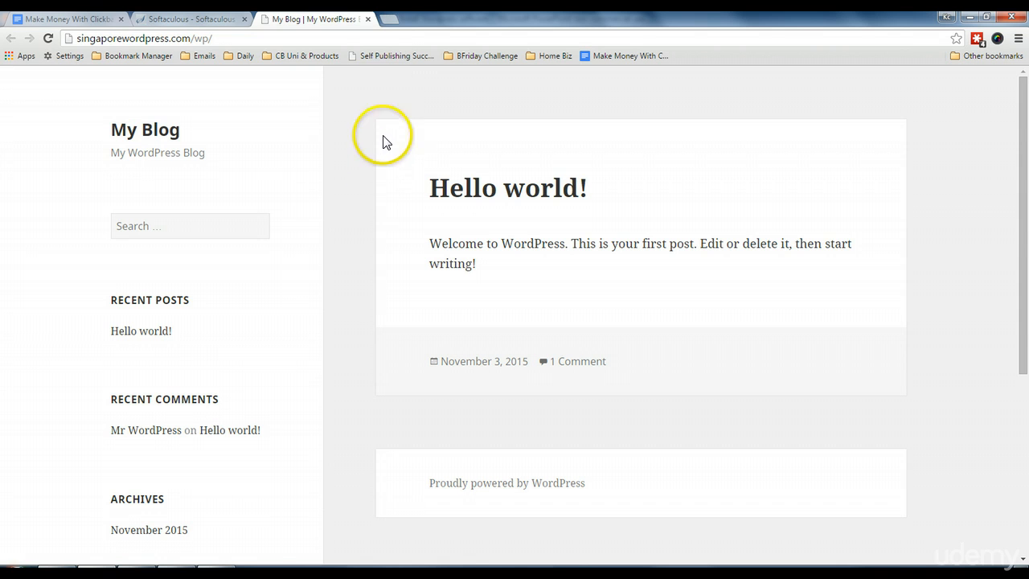
- Go to the site's admin area by appending wp-admin to the address
left_click(379, 38)
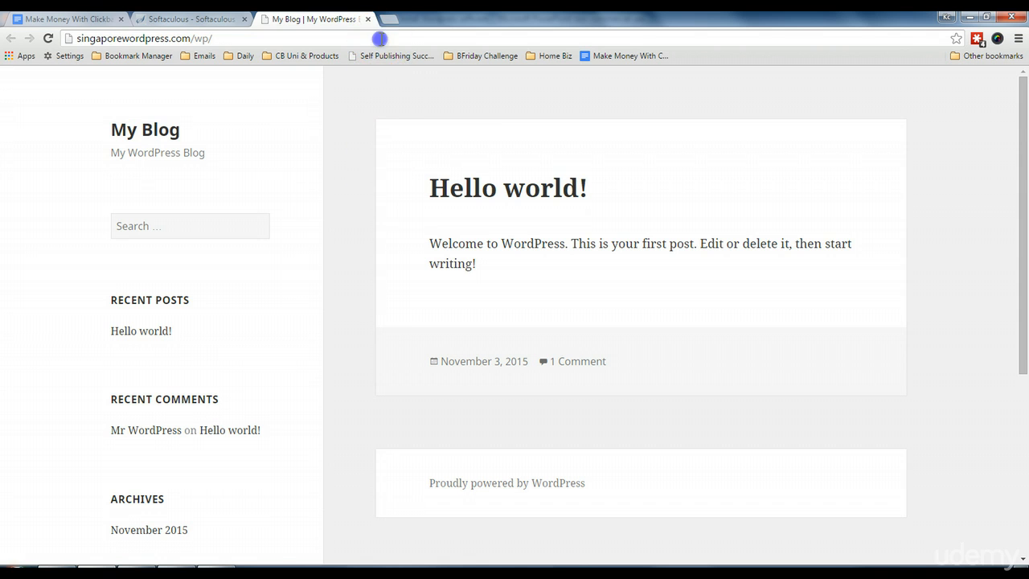
left_click(388, 37)
type("wp-")
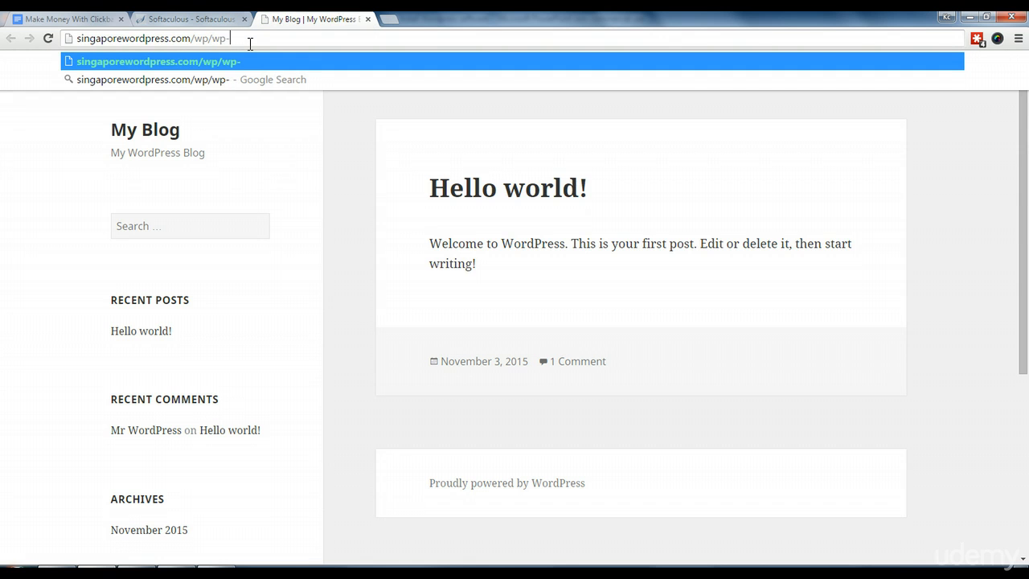
type("admin")
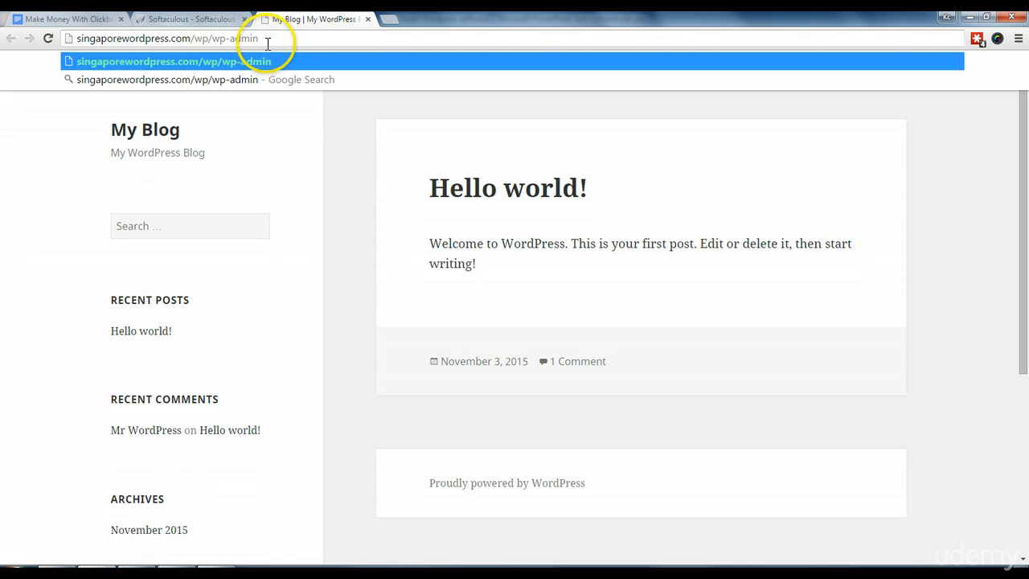
key("Return")
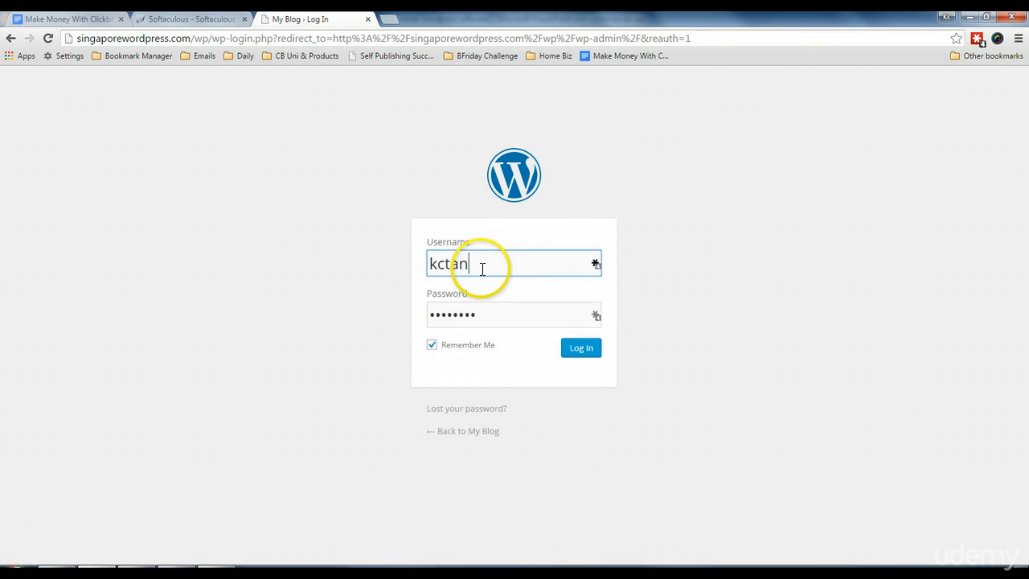
- Enter the admin username and password and log in to the My Blog Dashboard
left_click_drag(483, 269, 376, 260)
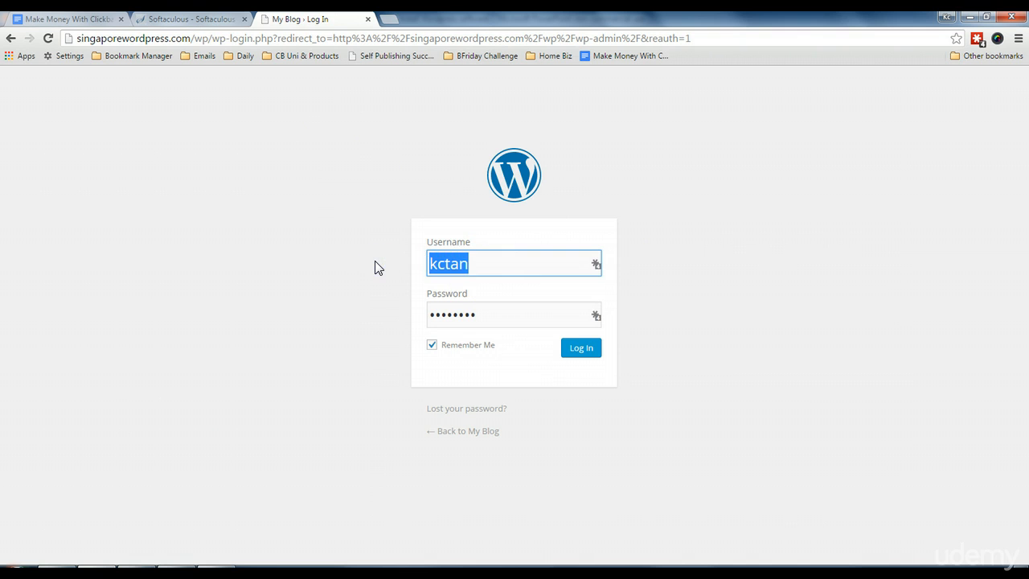
type("kctan")
key("Tab")
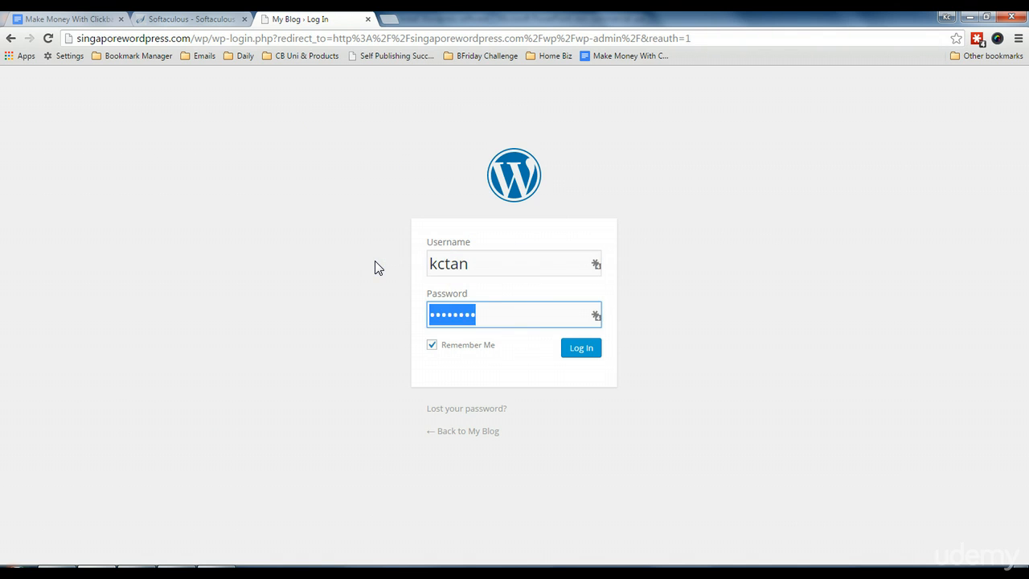
type("******")
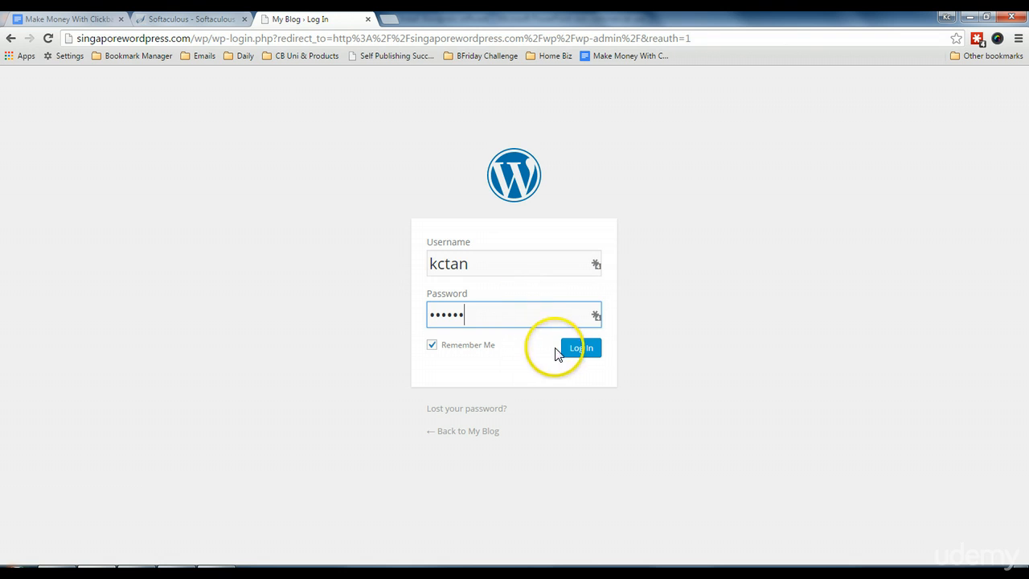
left_click(589, 352)
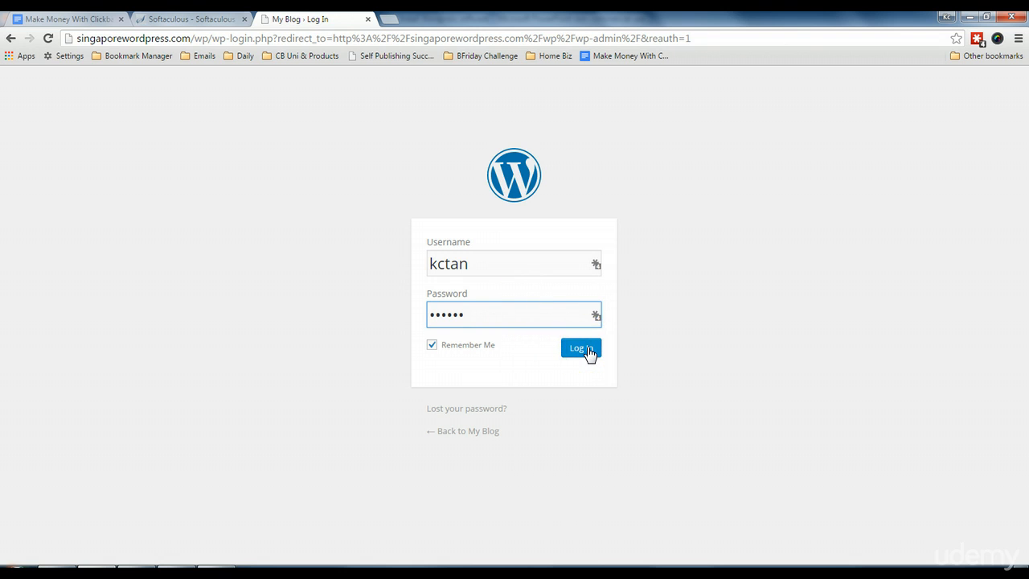
left_click(589, 352)
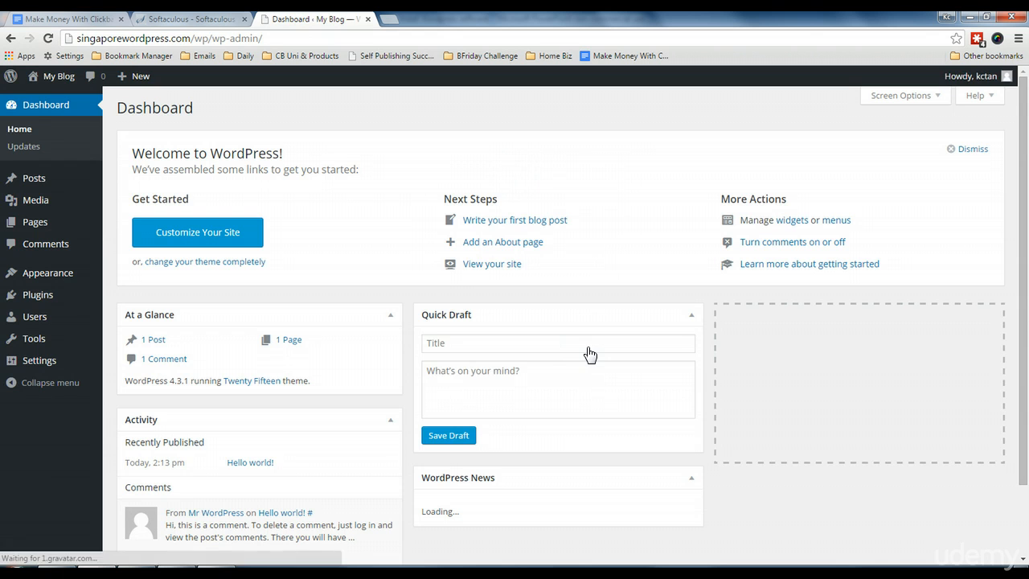
scroll(358, 221, "down", 1)
scroll(358, 221, "up", 1)
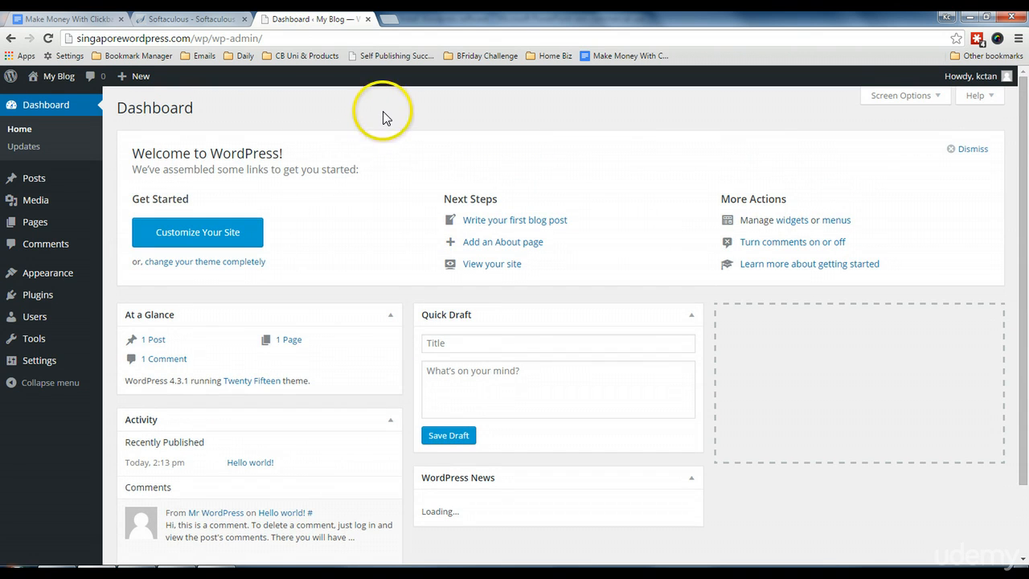